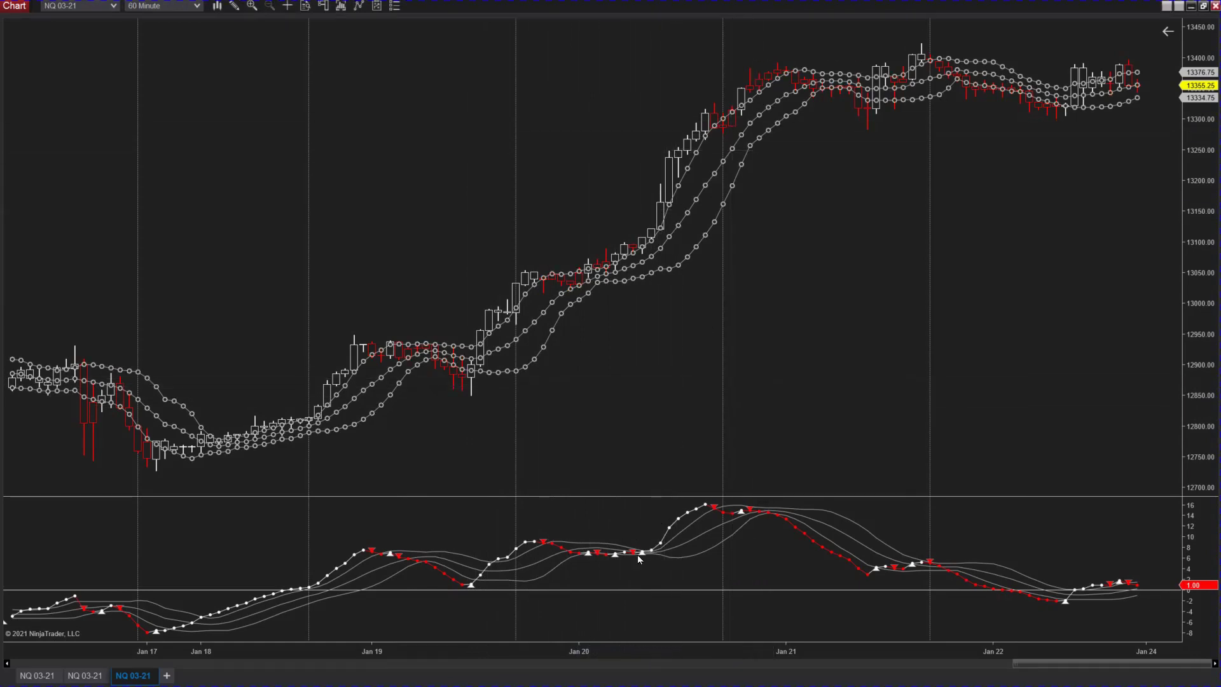
Check the settings of the Bollinger indicator on the 60-minute chart without changing them
{"action": "key", "text": "ctrl+i"}
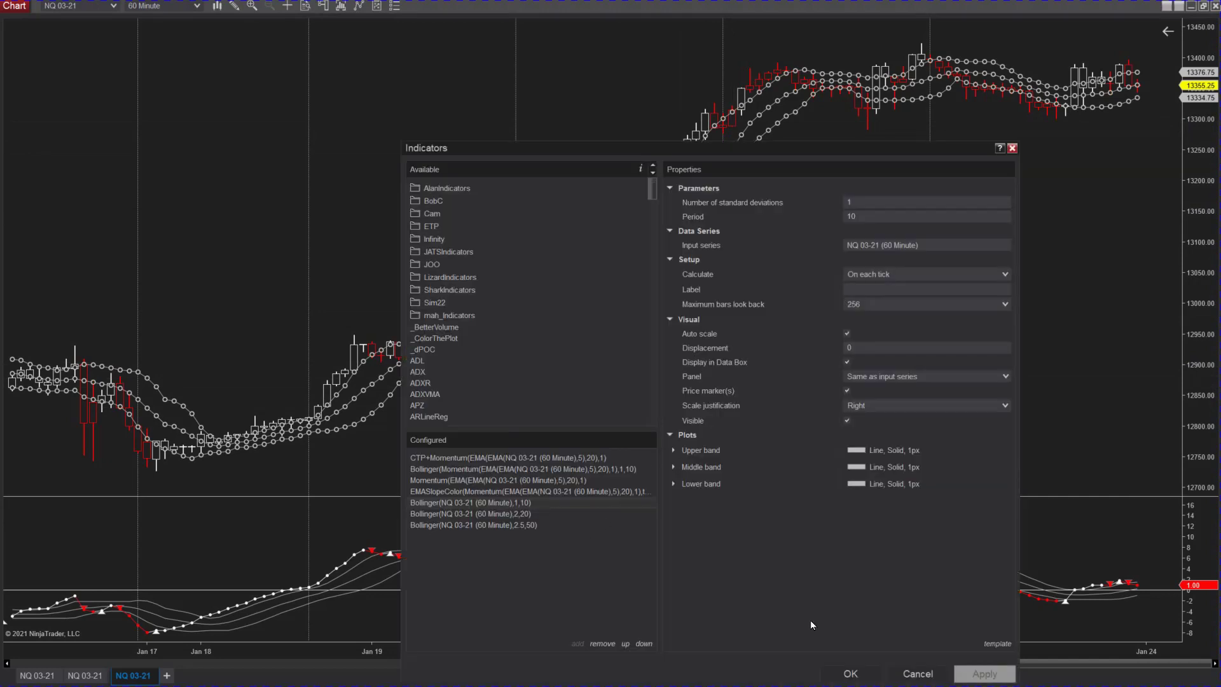
{"action": "left_click", "coordinate": [917, 673]}
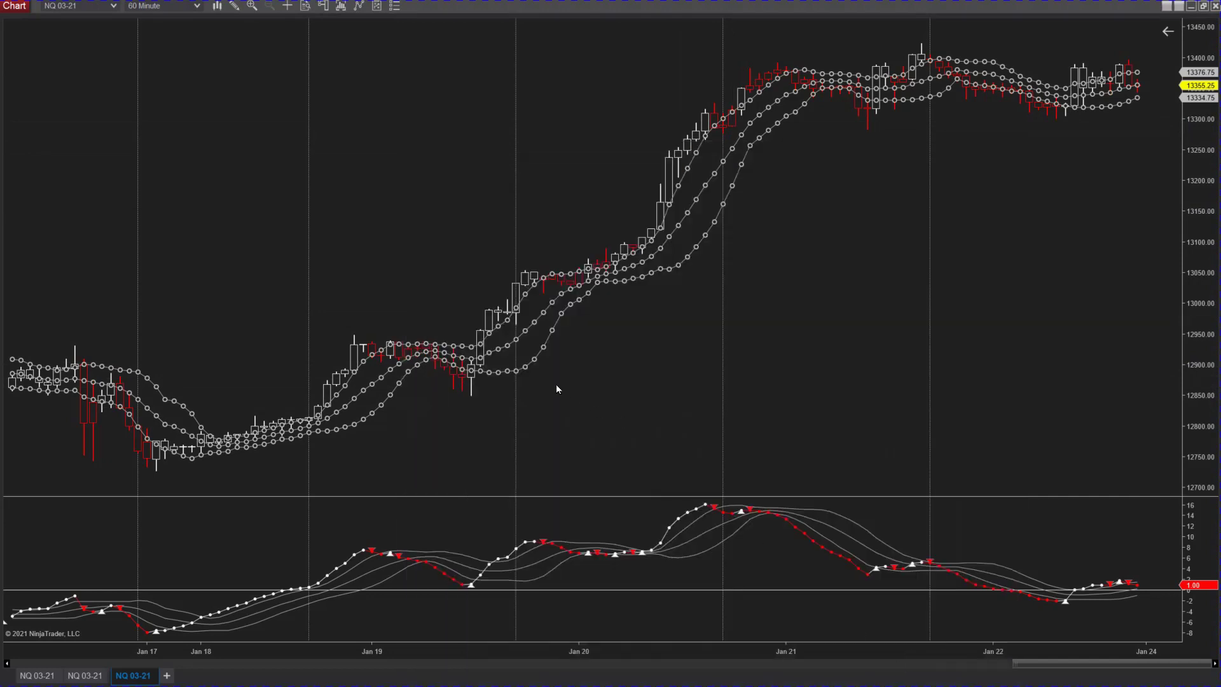
{"action": "middle_click", "coordinate": [555, 384]}
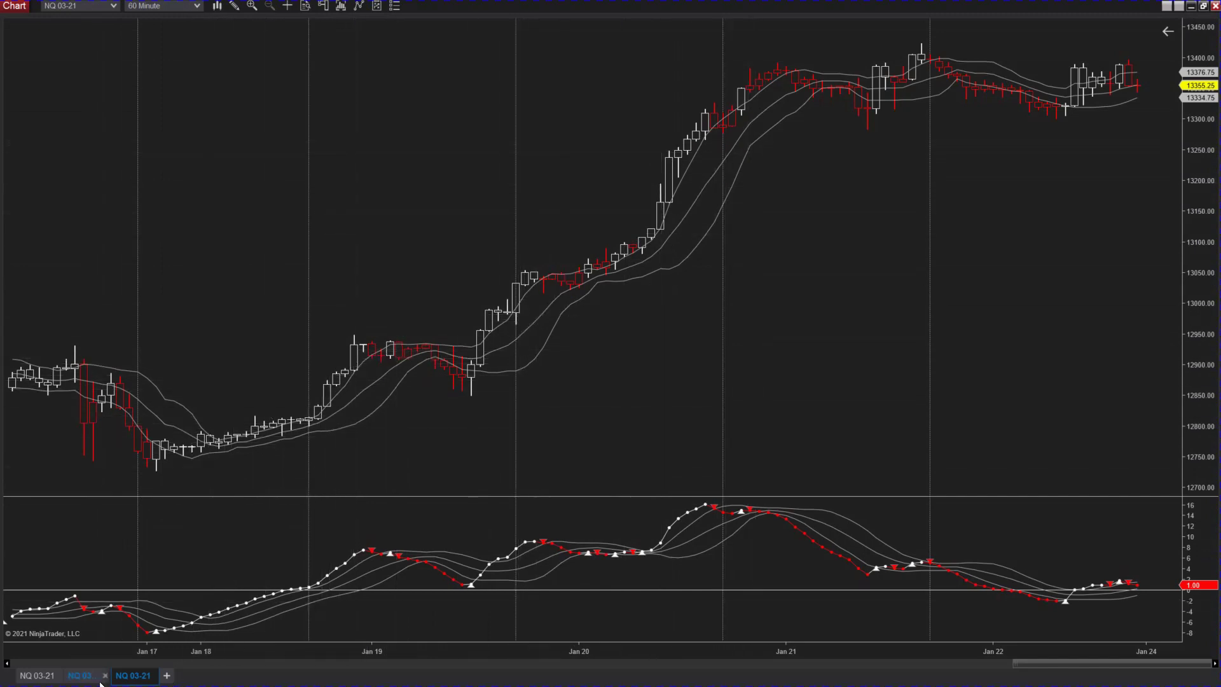
View the daily NQ 03-21 chart, followed by the 5-minute chart
{"action": "left_click", "coordinate": [81, 676]}
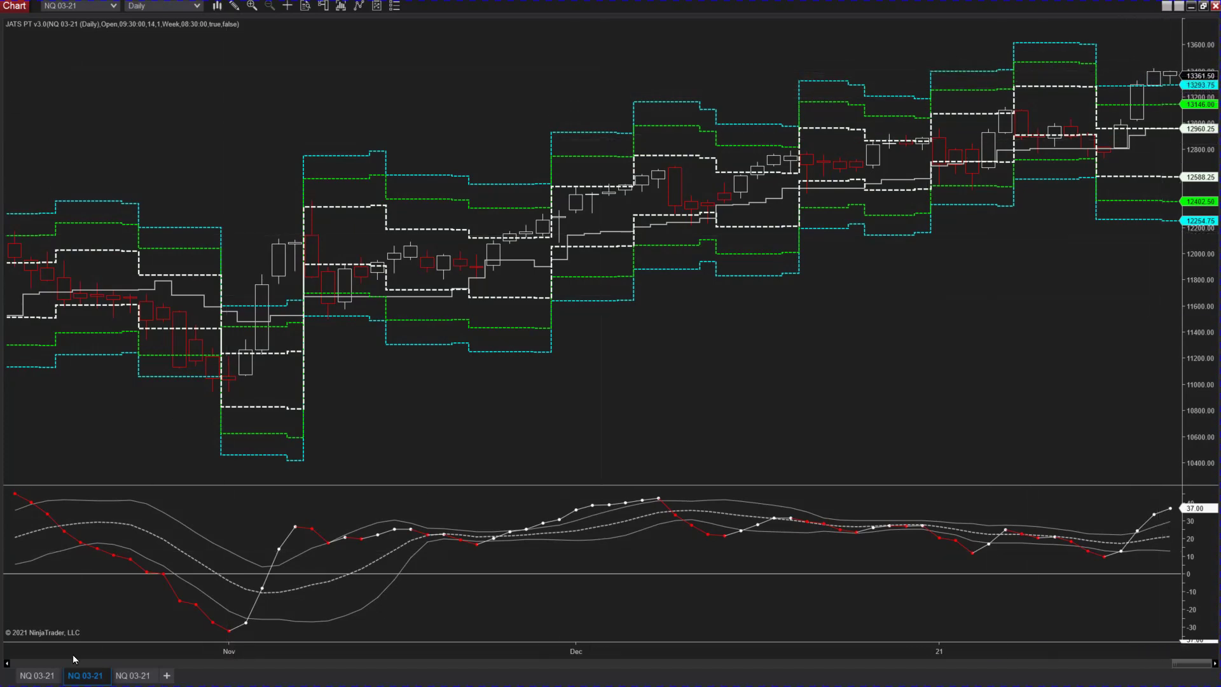
{"action": "left_click", "coordinate": [39, 676]}
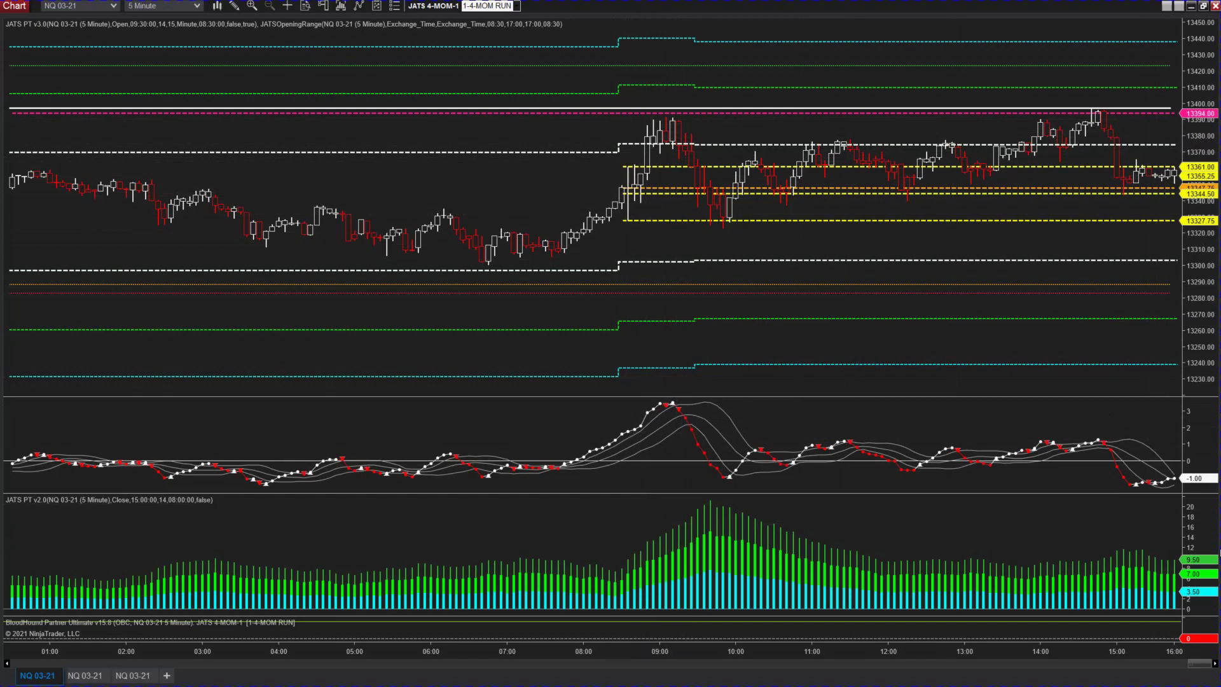
{"action": "right_click", "coordinate": [743, 327]}
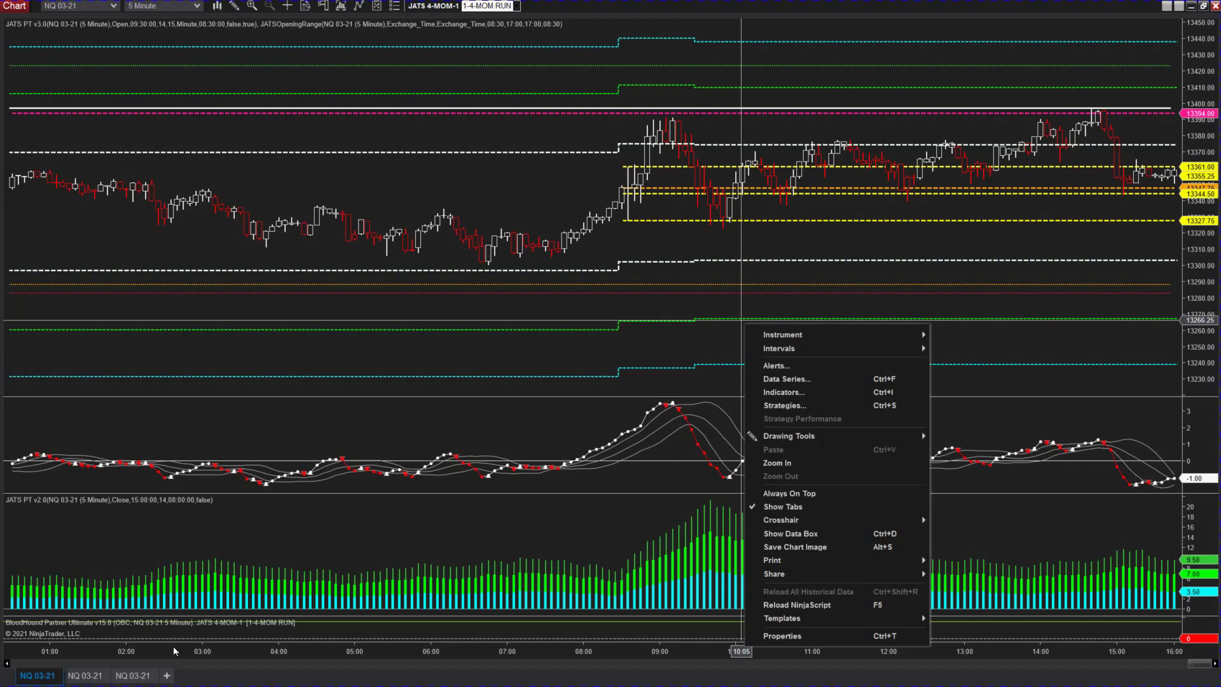
On the daily chart, set the HTF period type of the JATS PT v3.0 indicator to Month
{"action": "left_click", "coordinate": [94, 674]}
{"action": "left_click", "coordinate": [94, 674]}
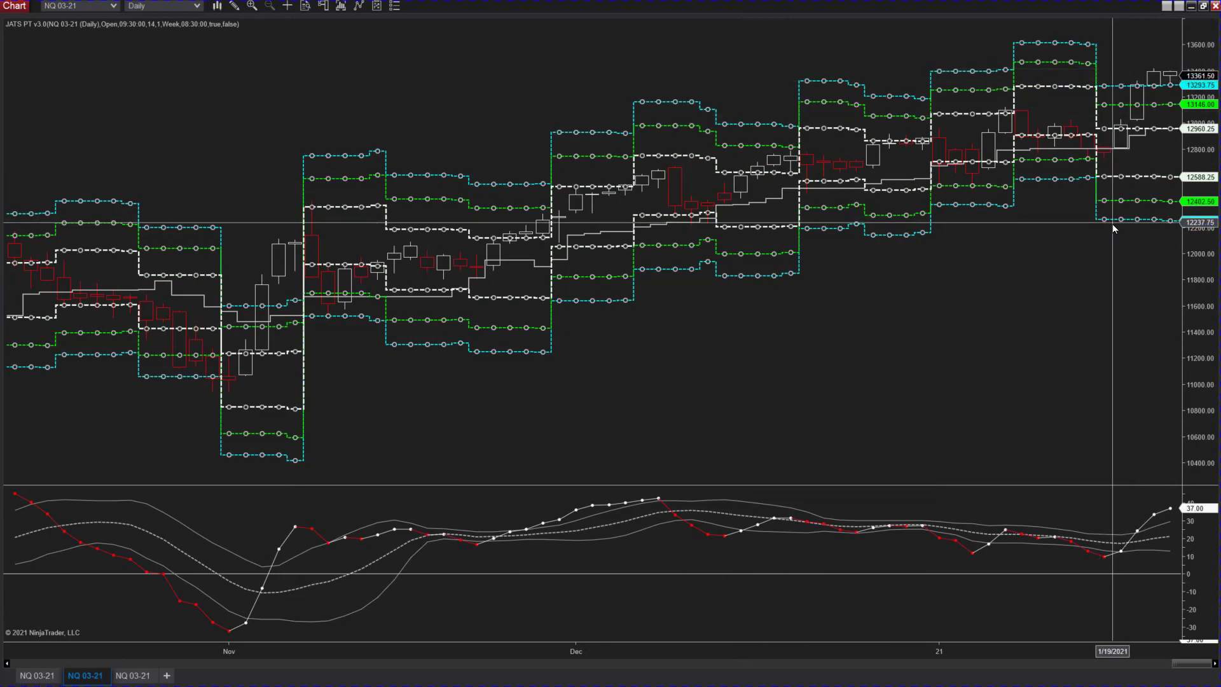
{"action": "key", "text": "Escape"}
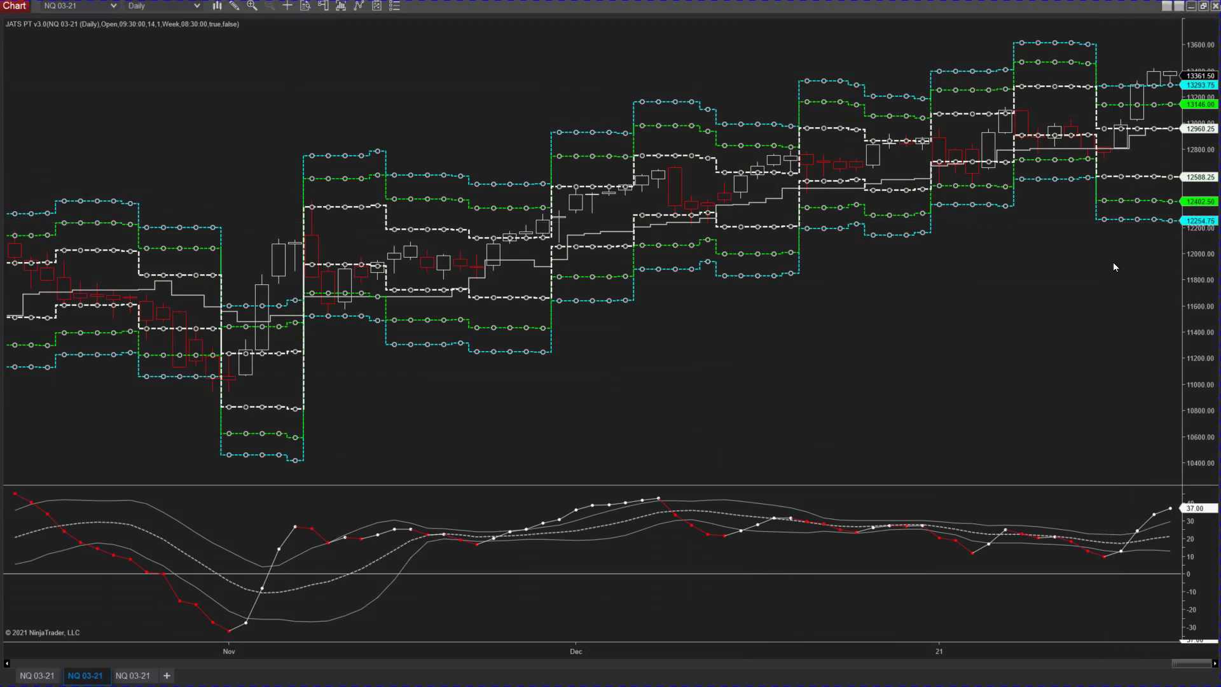
{"action": "key", "text": "ctrl+i"}
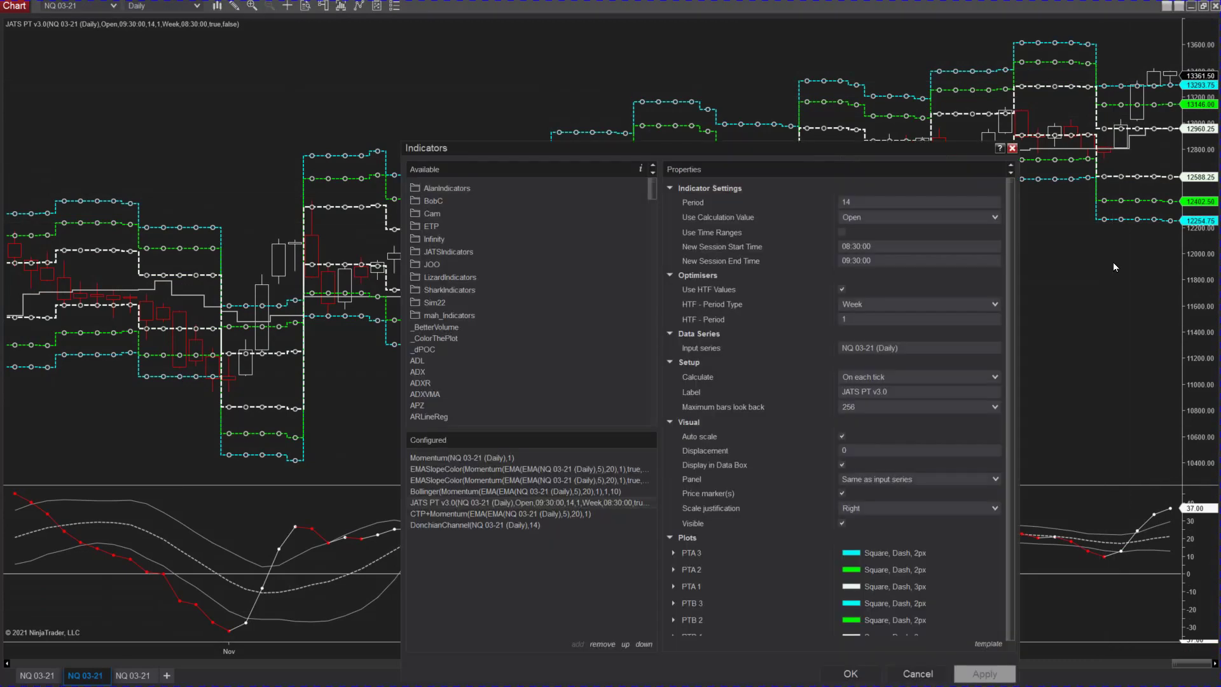
{"action": "left_click", "coordinate": [874, 303]}
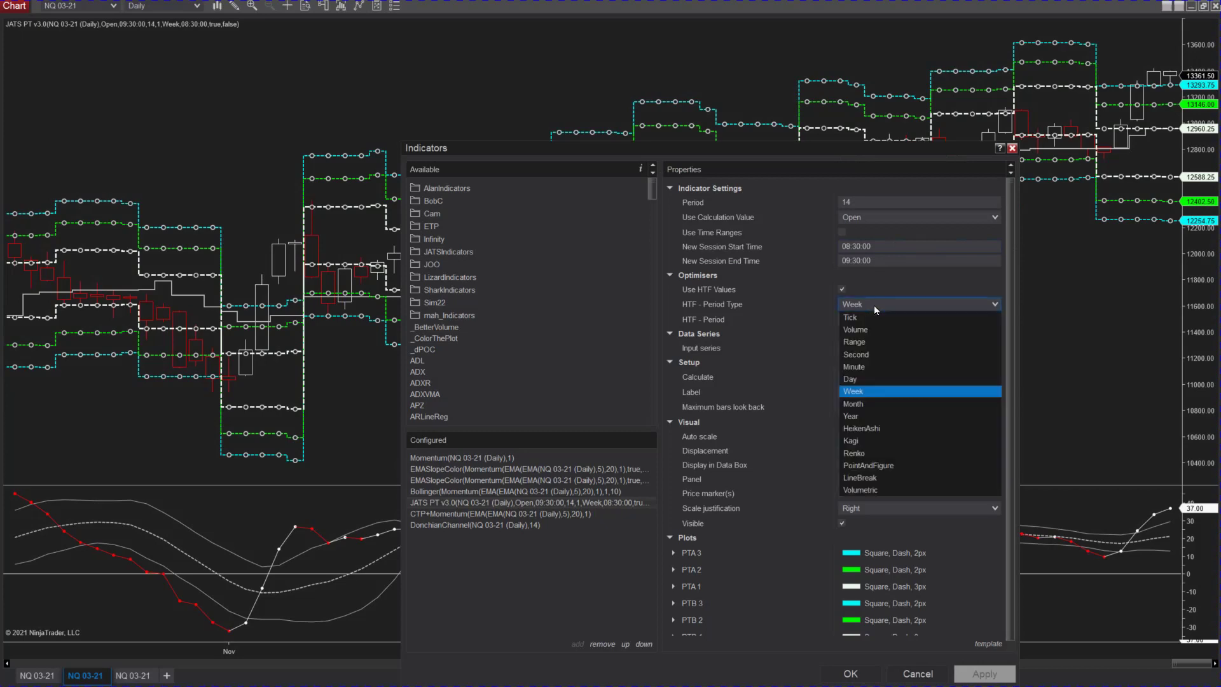
{"action": "left_click", "coordinate": [868, 404]}
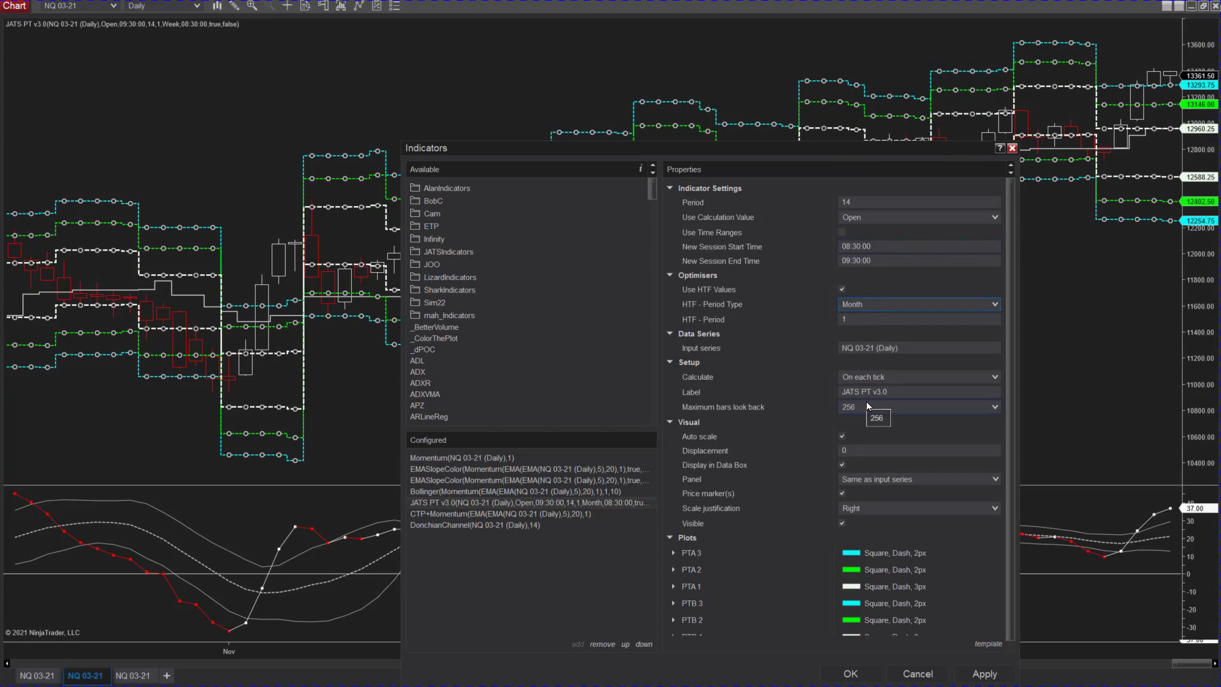
{"action": "left_click", "coordinate": [848, 674]}
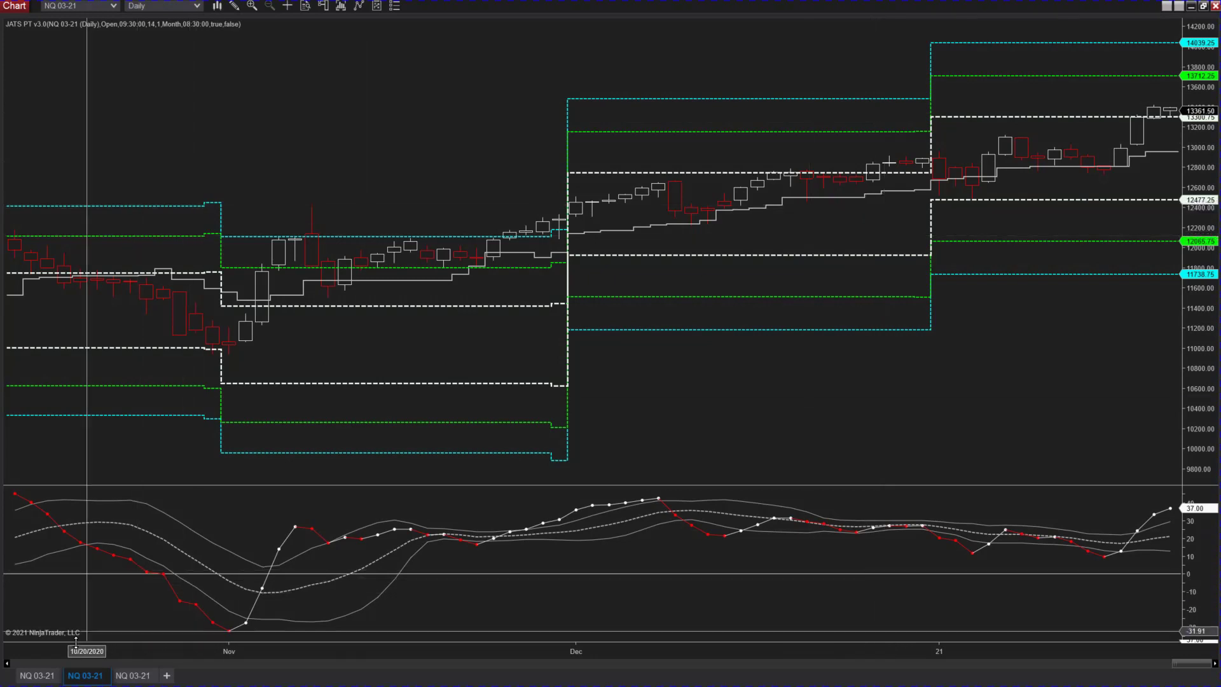
Switch to the 5-minute chart and apply the 1-4-MOM GAP logic to its BloodHound indicator
{"action": "left_click", "coordinate": [44, 679]}
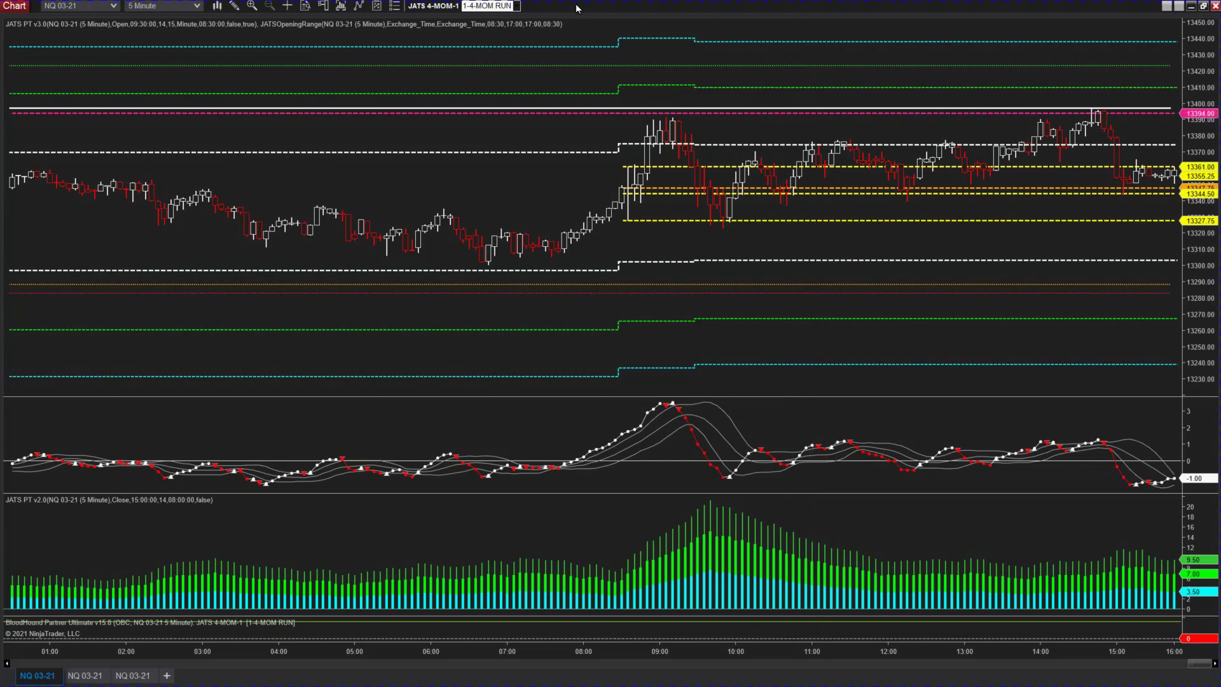
{"action": "left_click", "coordinate": [516, 6]}
{"action": "left_click", "coordinate": [516, 7]}
{"action": "left_click", "coordinate": [517, 7]}
{"action": "left_click", "coordinate": [502, 119]}
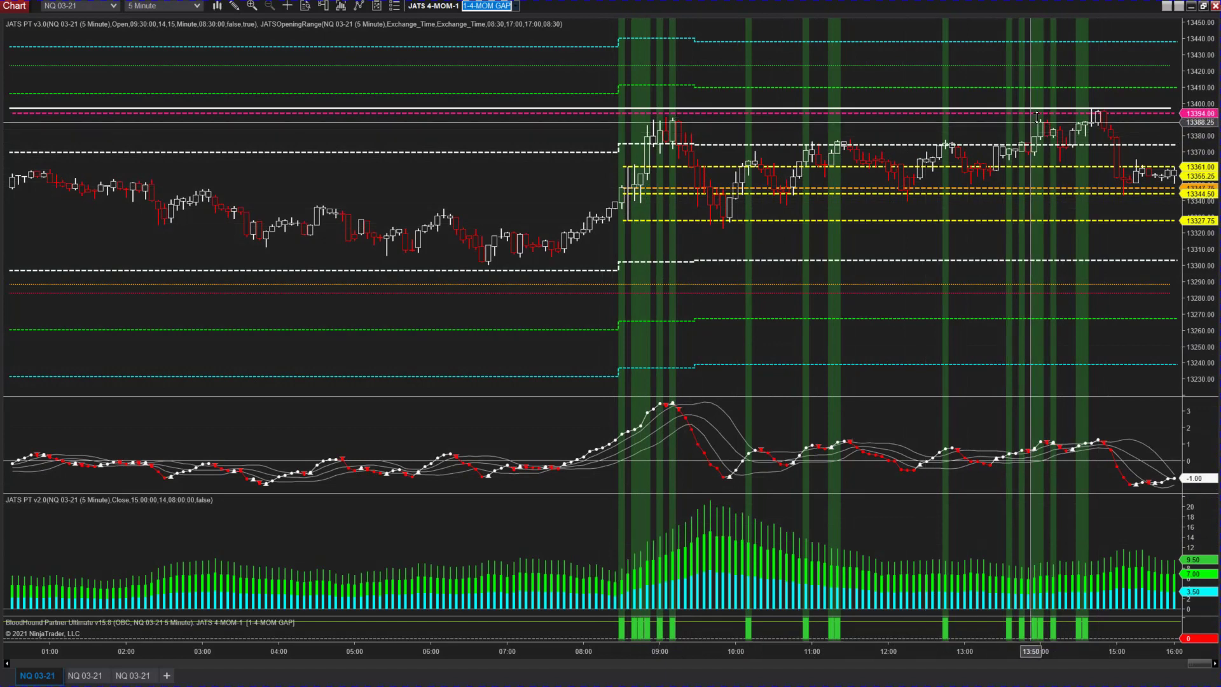
Apply the 1-4-MOM RUN logic to the 5-minute chart and review its signals on earlier sessions back to January 20
{"action": "left_click", "coordinate": [511, 6]}
{"action": "left_click", "coordinate": [509, 108]}
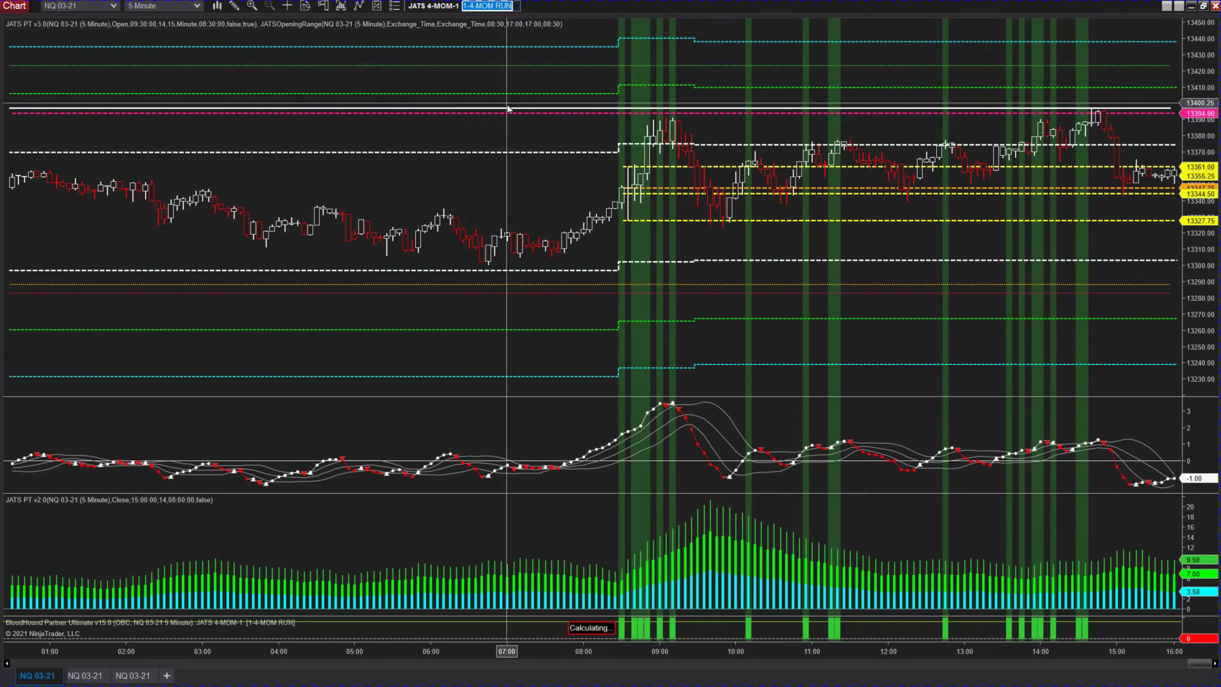
{"action": "left_click_drag", "start_coordinate": [1205, 668], "coordinate": [1169, 663]}
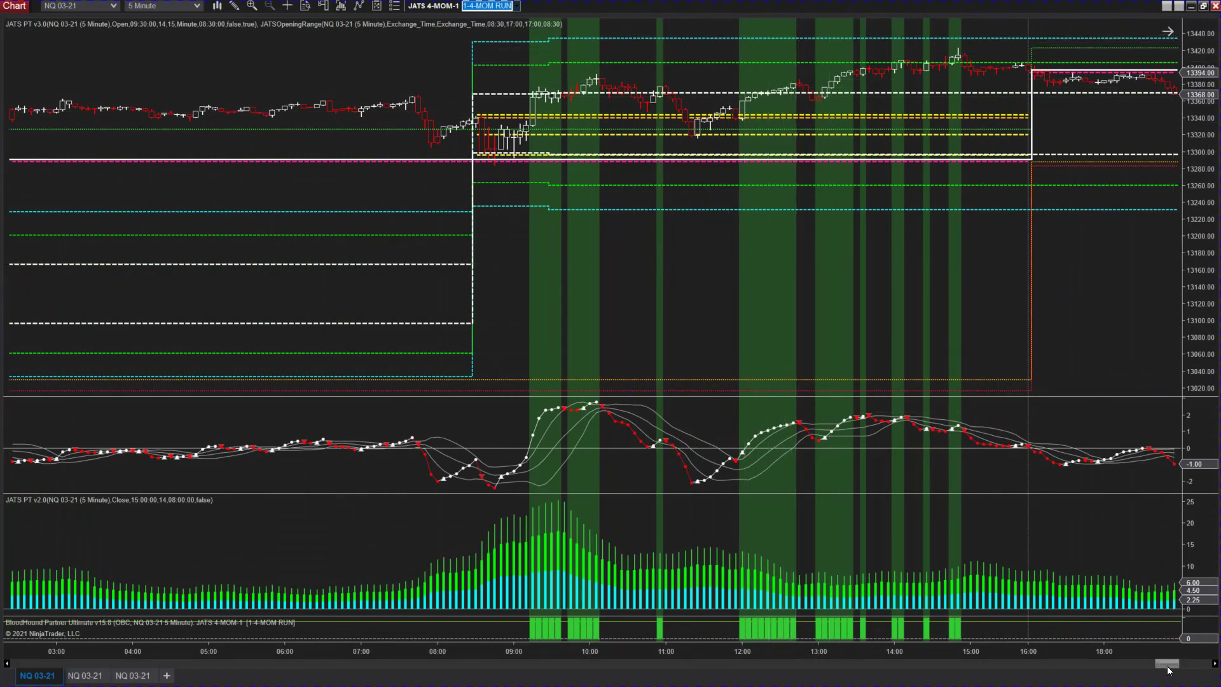
{"action": "left_click_drag", "start_coordinate": [1159, 670], "coordinate": [1128, 662]}
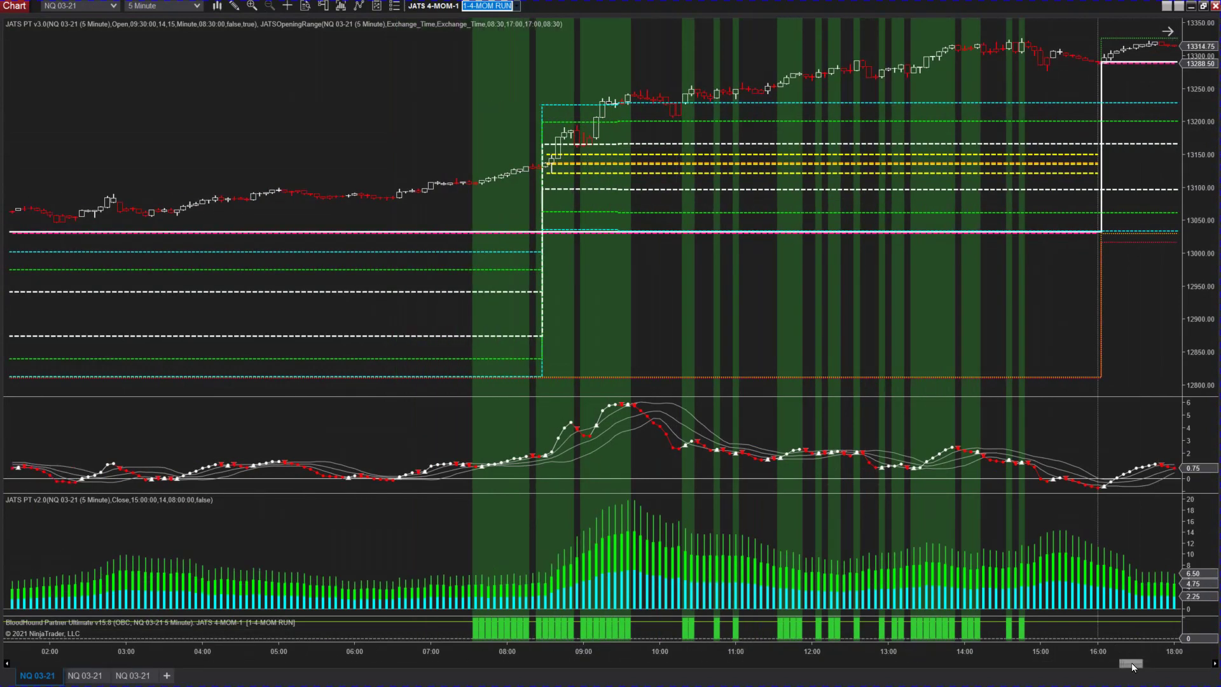
{"action": "left_click_drag", "start_coordinate": [1131, 666], "coordinate": [1124, 663]}
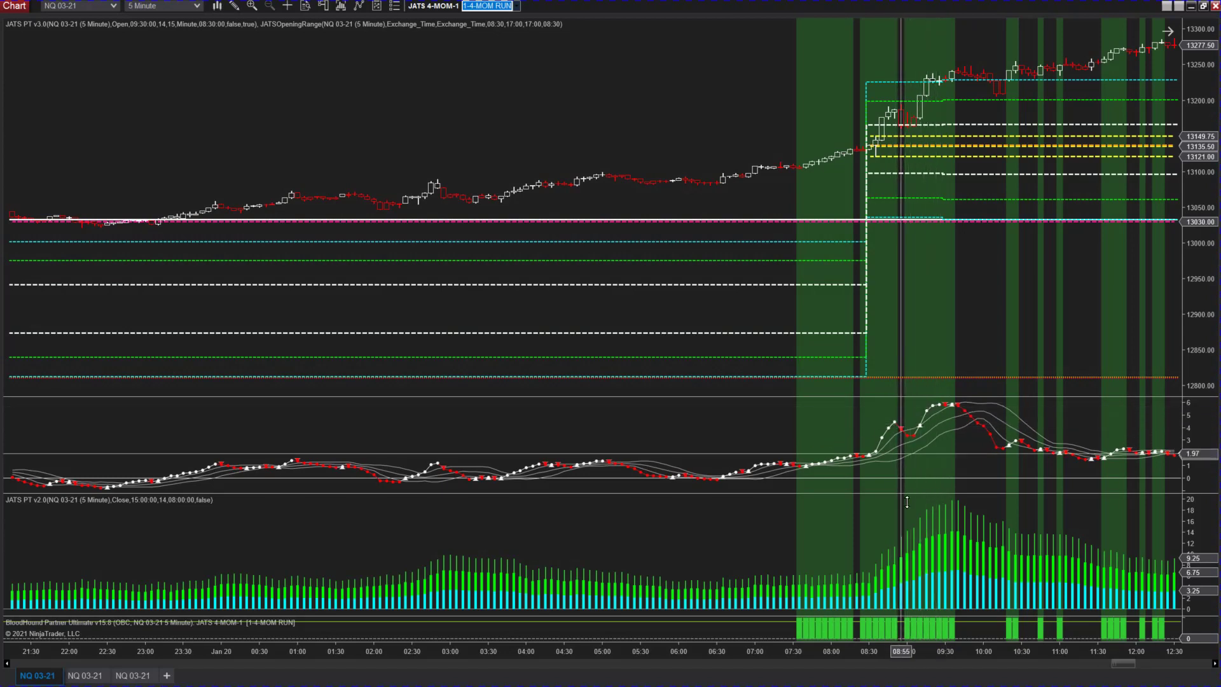
Add a Bollinger indicator to the 5-minute chart with 1 standard deviation and a period of 10
{"action": "right_click", "coordinate": [669, 335]}
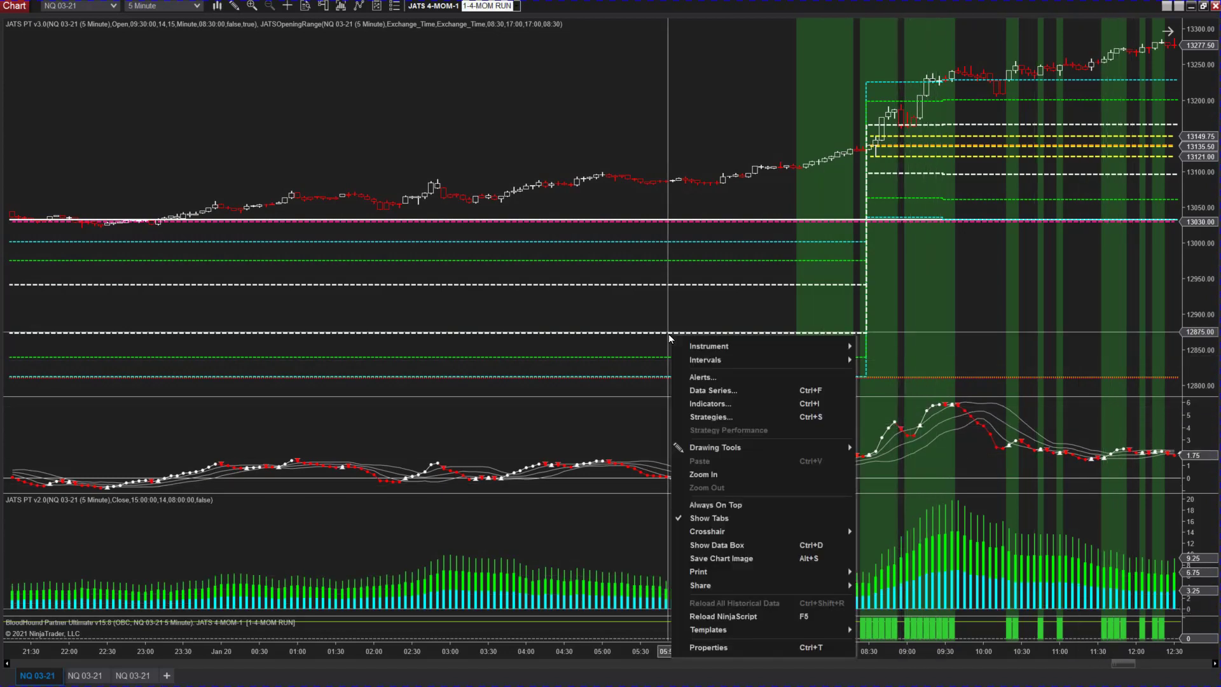
{"action": "left_click", "coordinate": [705, 405]}
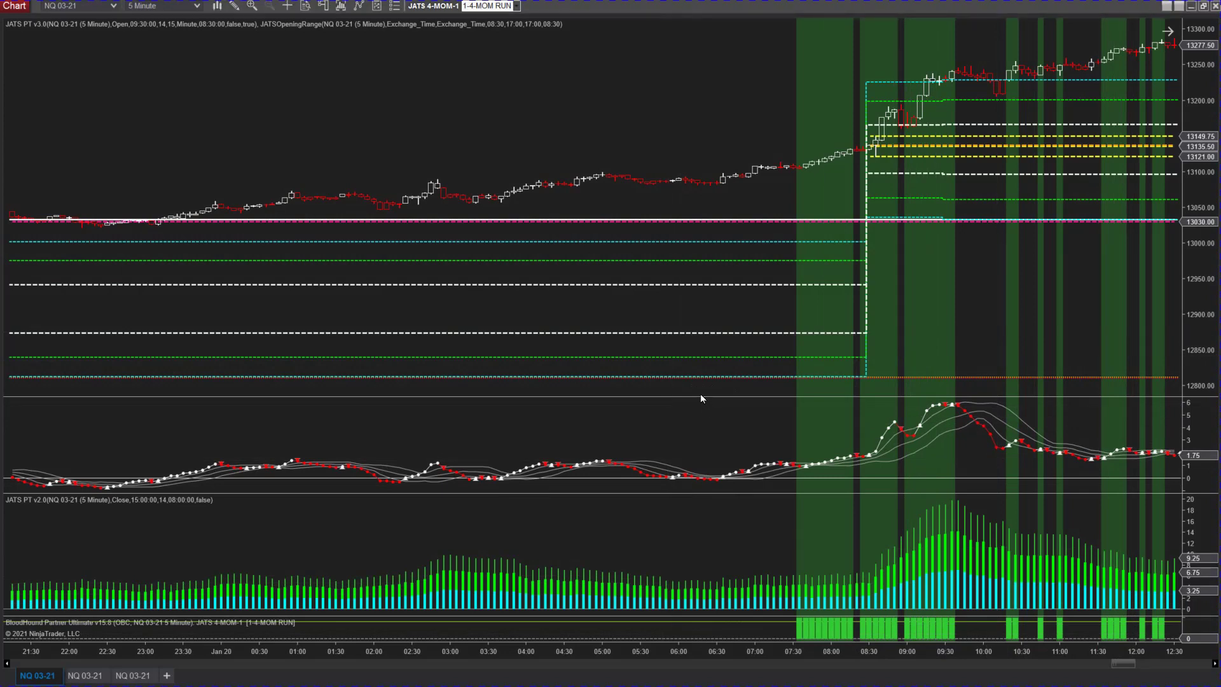
{"action": "scroll", "coordinate": [513, 375], "scroll_direction": "down", "scroll_amount": 10}
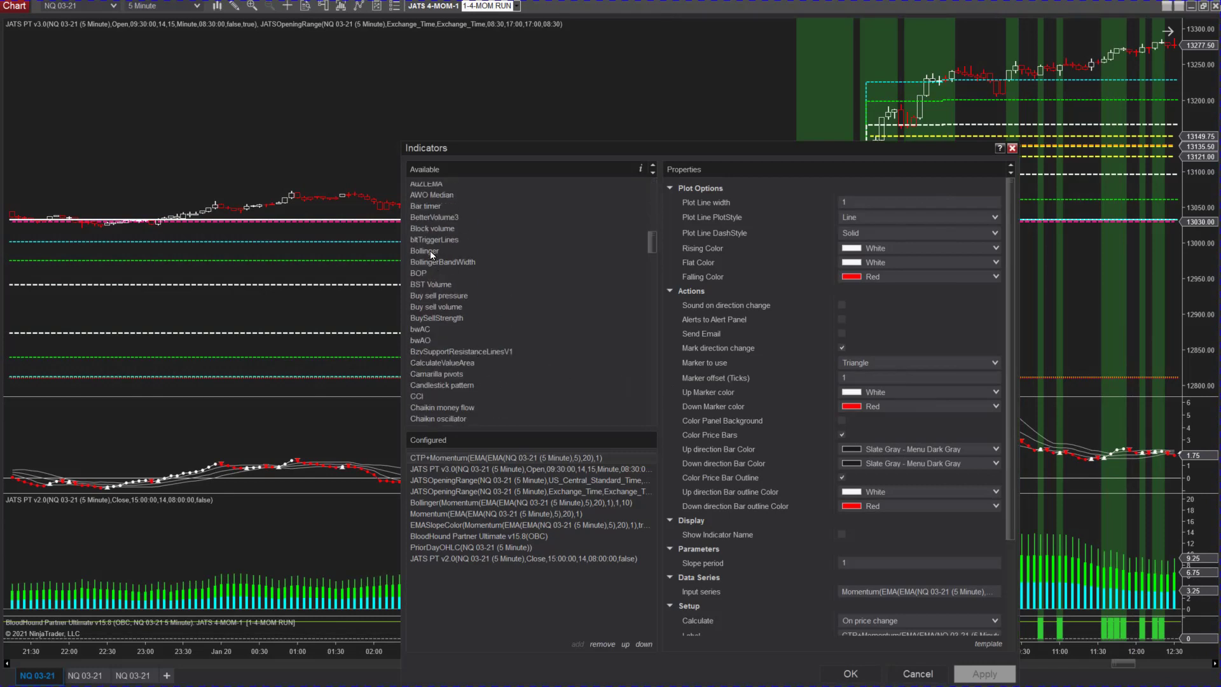
{"action": "double_click", "coordinate": [430, 251]}
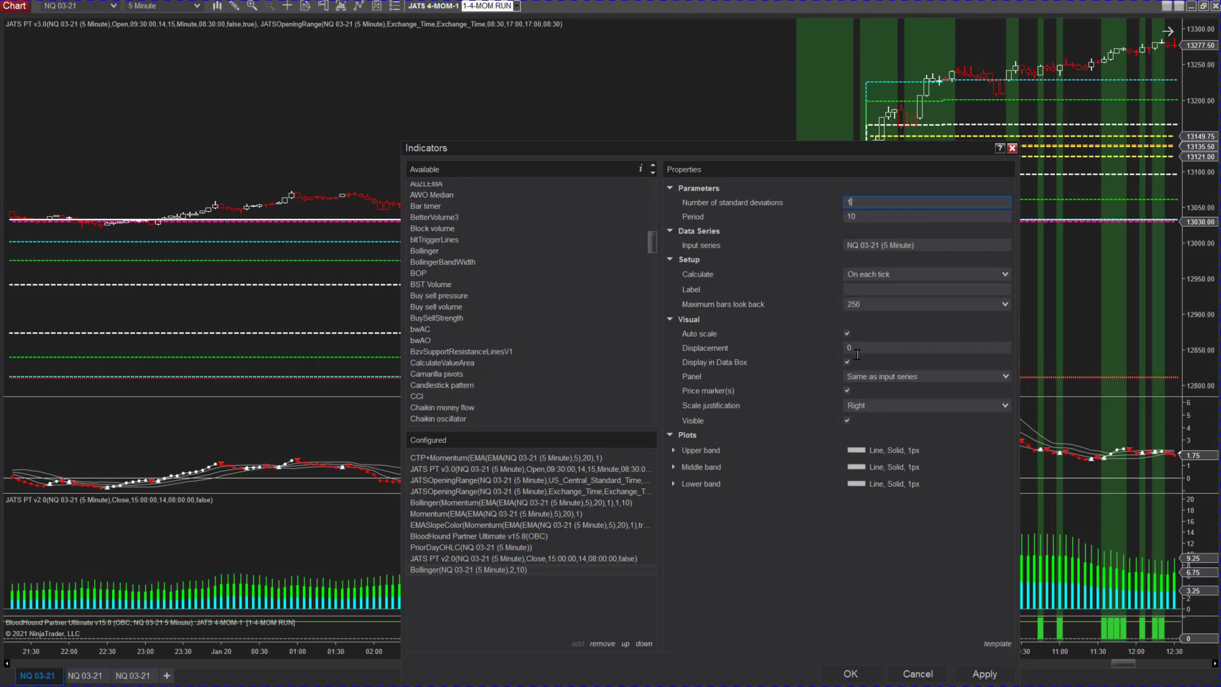
{"action": "left_click", "coordinate": [838, 672]}
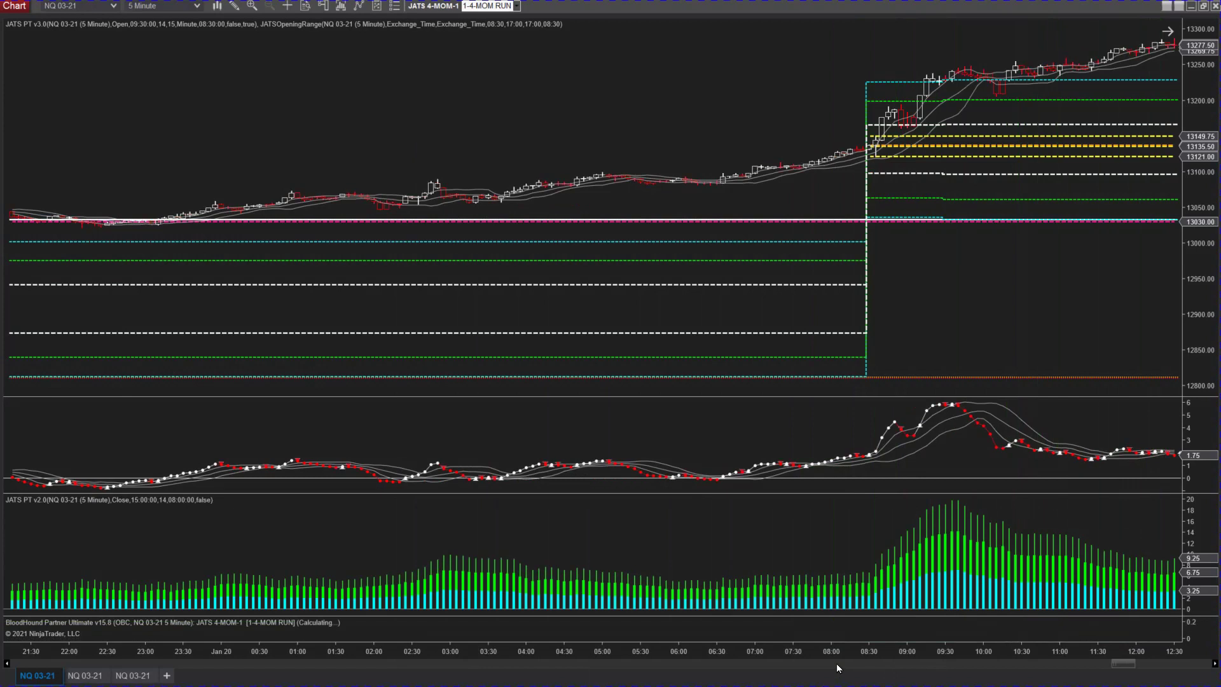
Apply the BB-MOM logic to the 5-minute chart on the session before January 20
{"action": "left_click", "coordinate": [837, 662]}
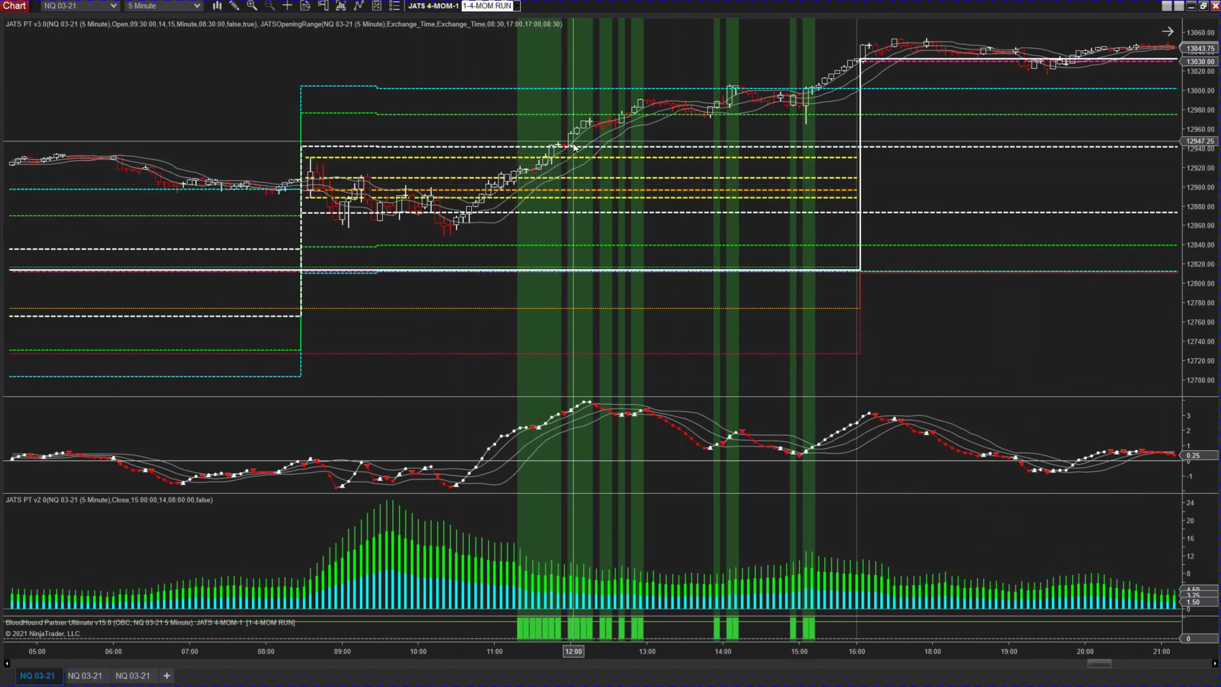
{"action": "left_click", "coordinate": [517, 8]}
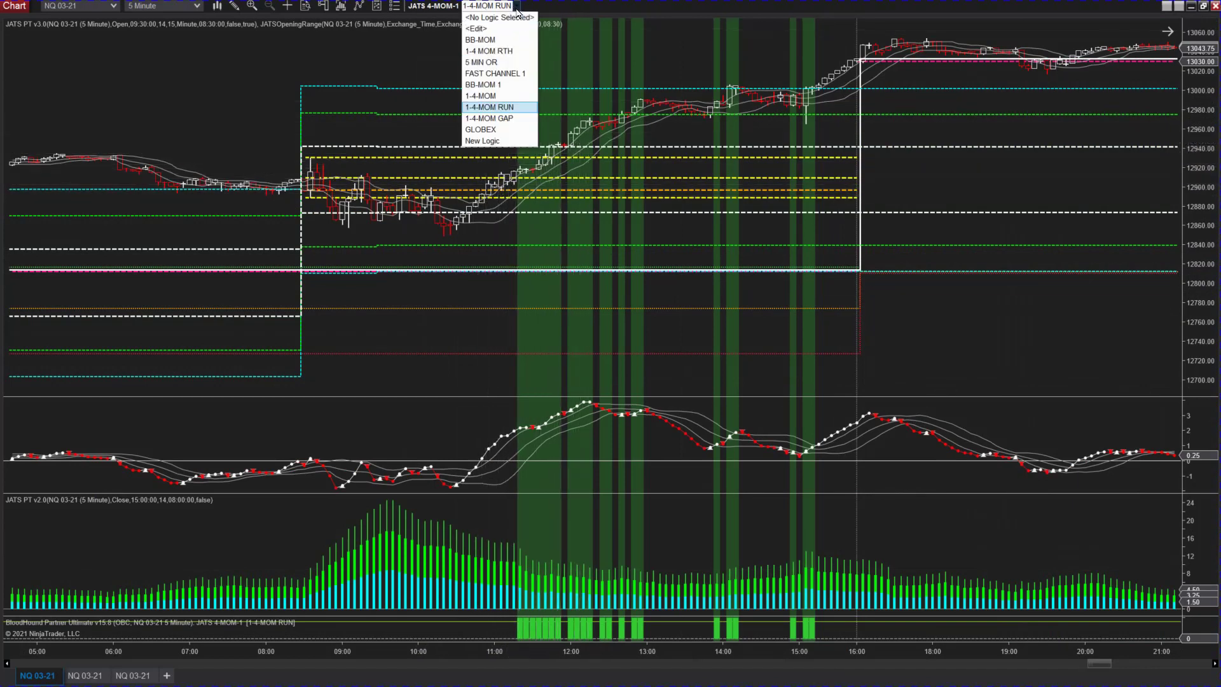
{"action": "left_click", "coordinate": [512, 42]}
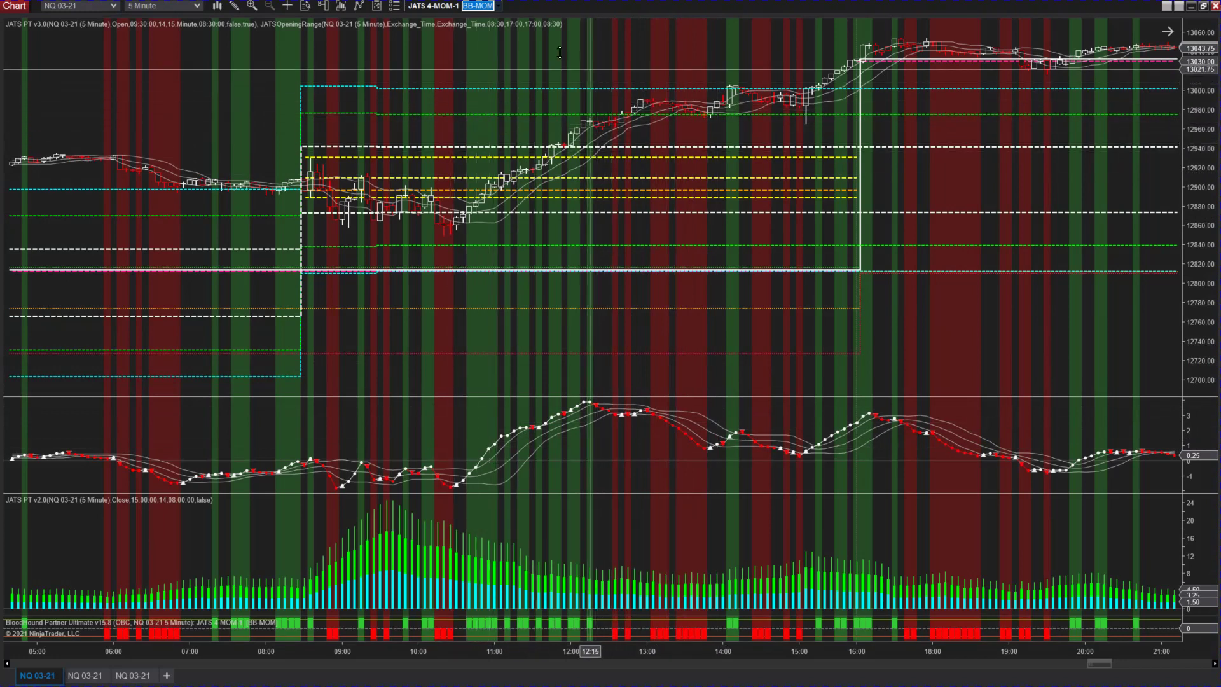
Apply the BB-MOM 1 logic to the 5-minute chart
{"action": "left_click", "coordinate": [497, 6]}
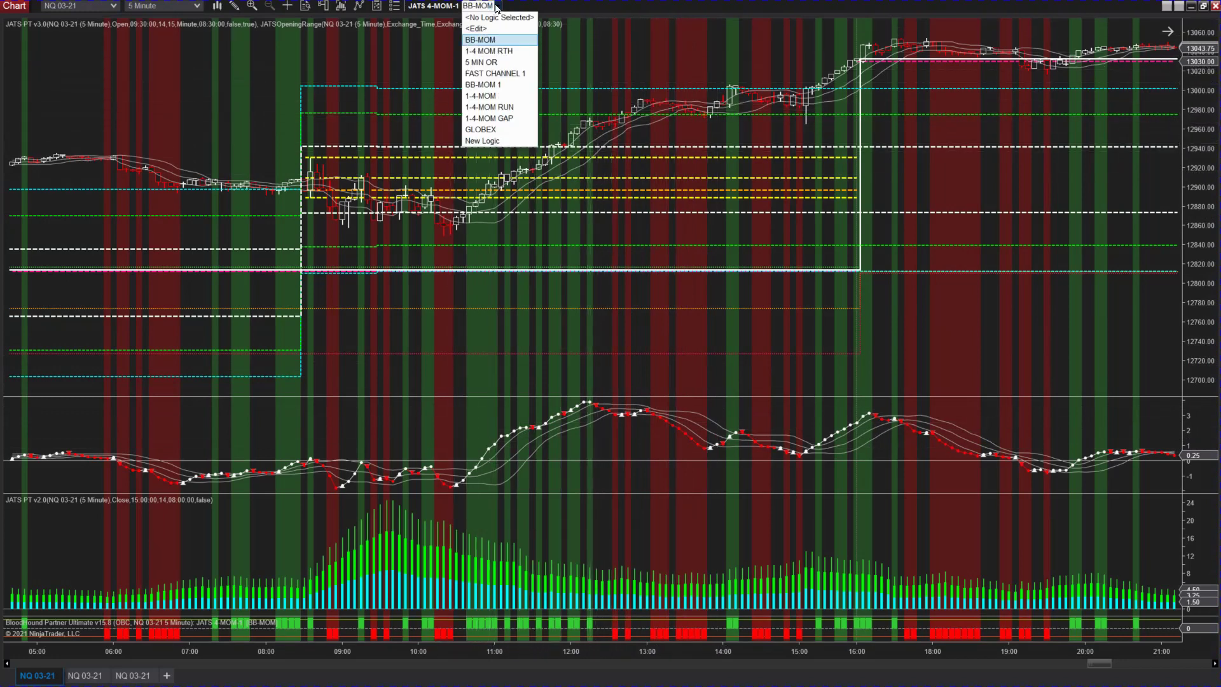
{"action": "left_click", "coordinate": [502, 84]}
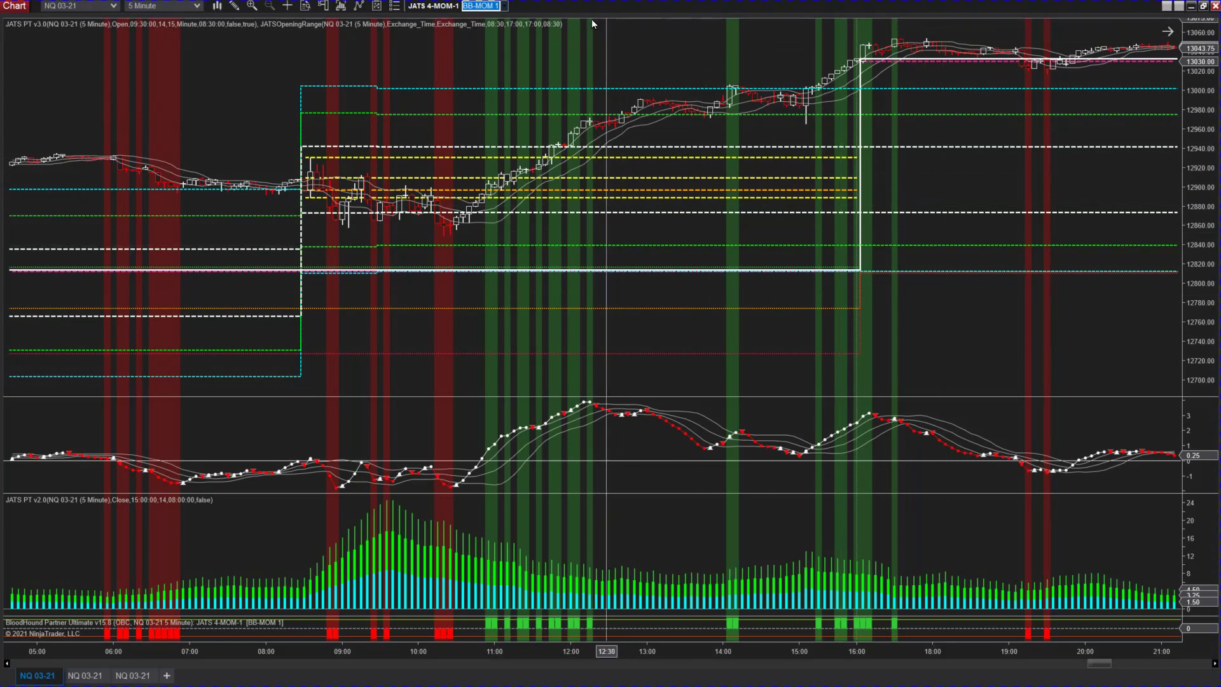
{"action": "left_click", "coordinate": [498, 7]}
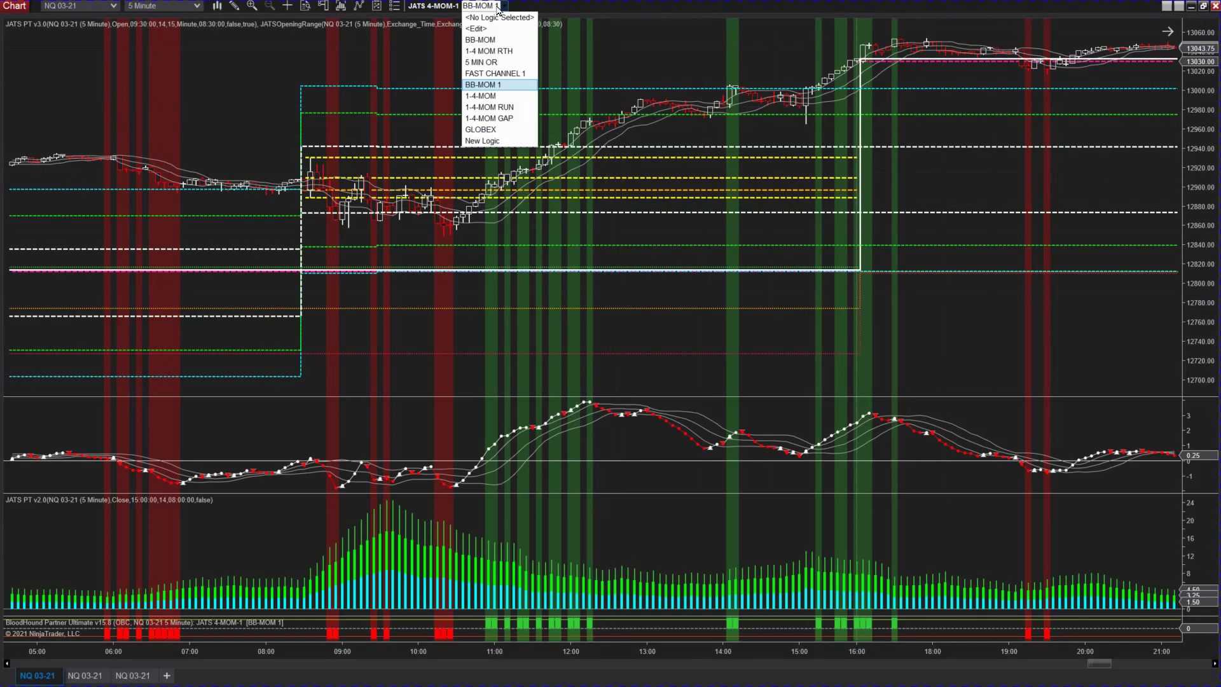
{"action": "left_click", "coordinate": [489, 85]}
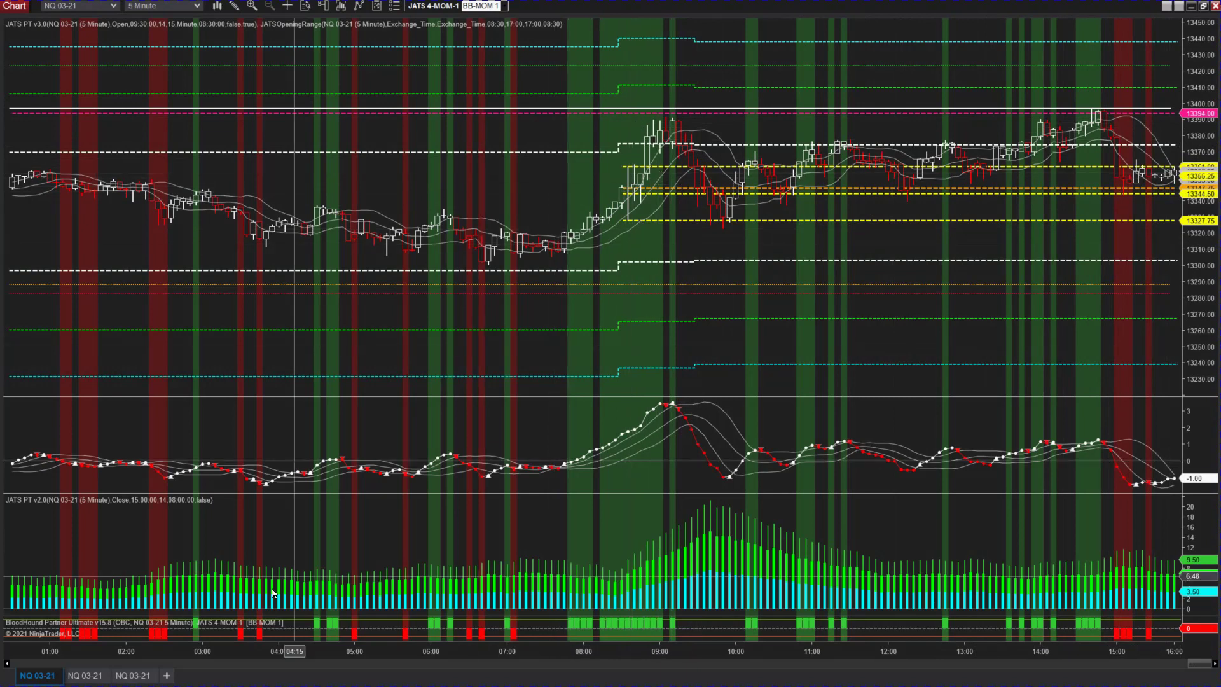
Check the daily chart's monthly levels, then apply the 1-4-MOM RUN logic on the 5-minute chart
{"action": "left_click", "coordinate": [84, 677]}
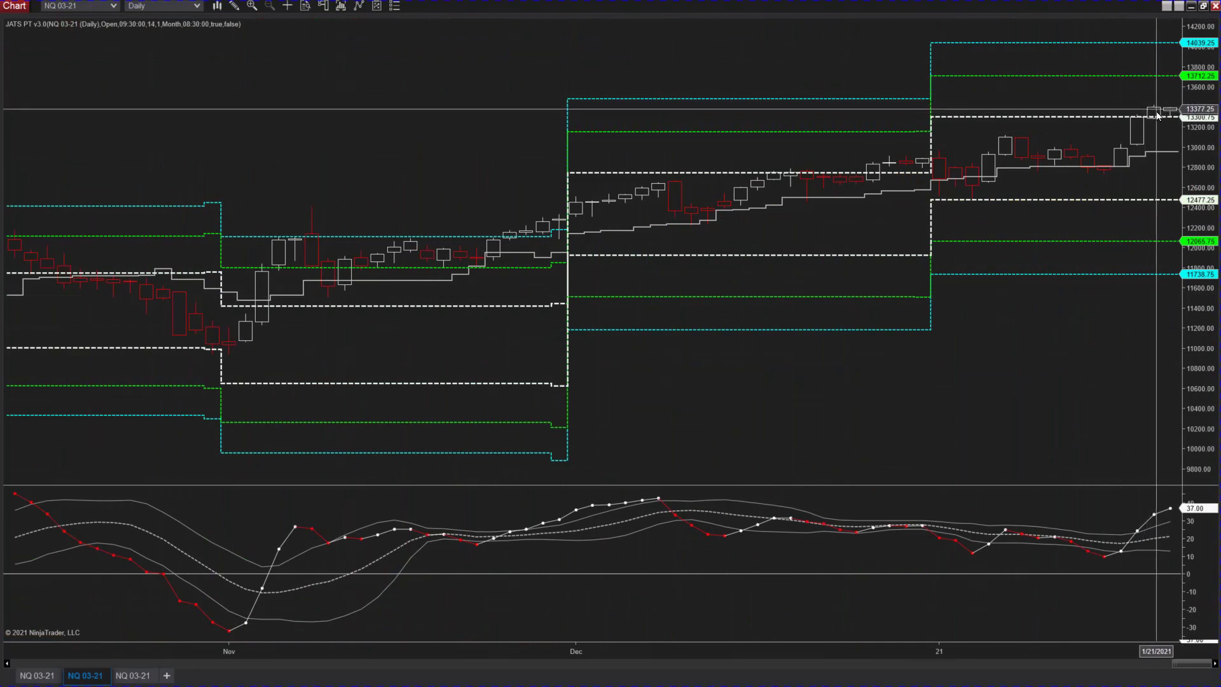
{"action": "left_click", "coordinate": [33, 679]}
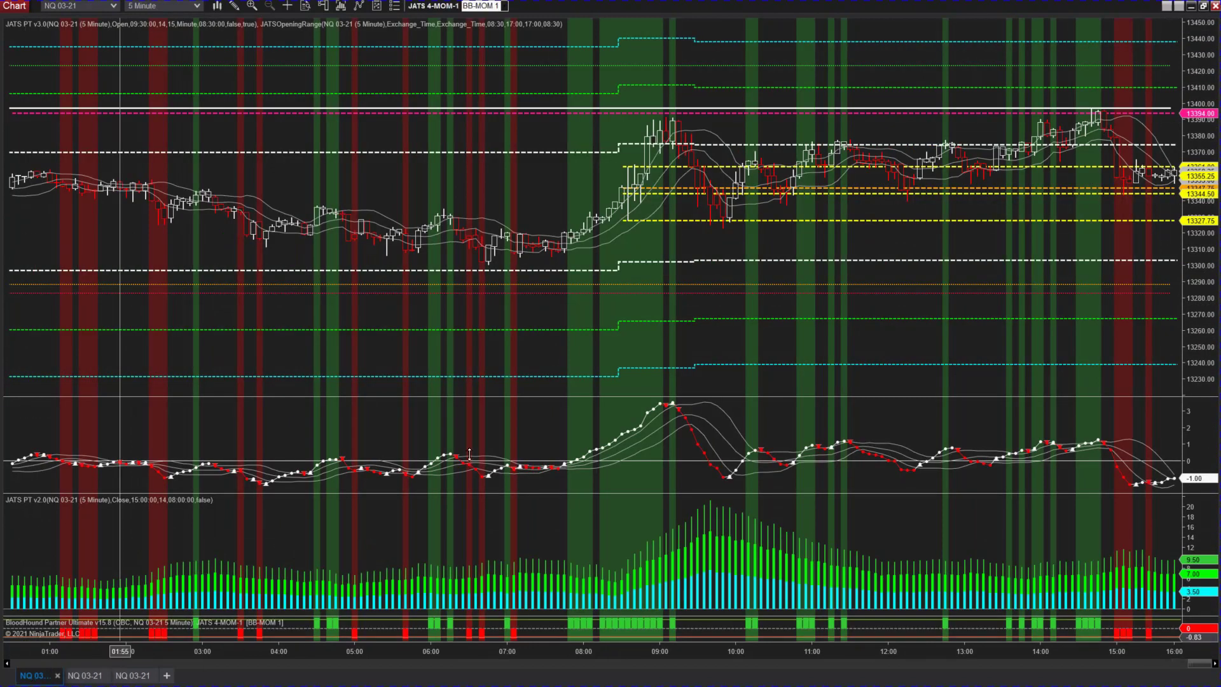
{"action": "left_click", "coordinate": [498, 12]}
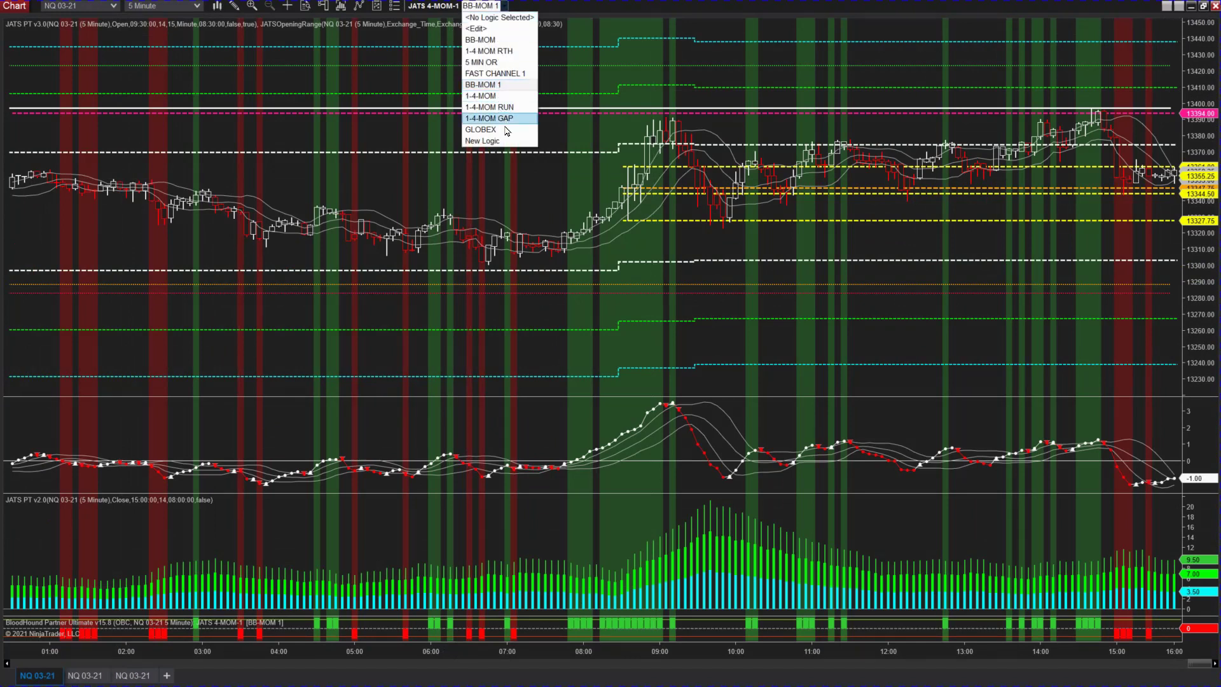
{"action": "left_click", "coordinate": [510, 107]}
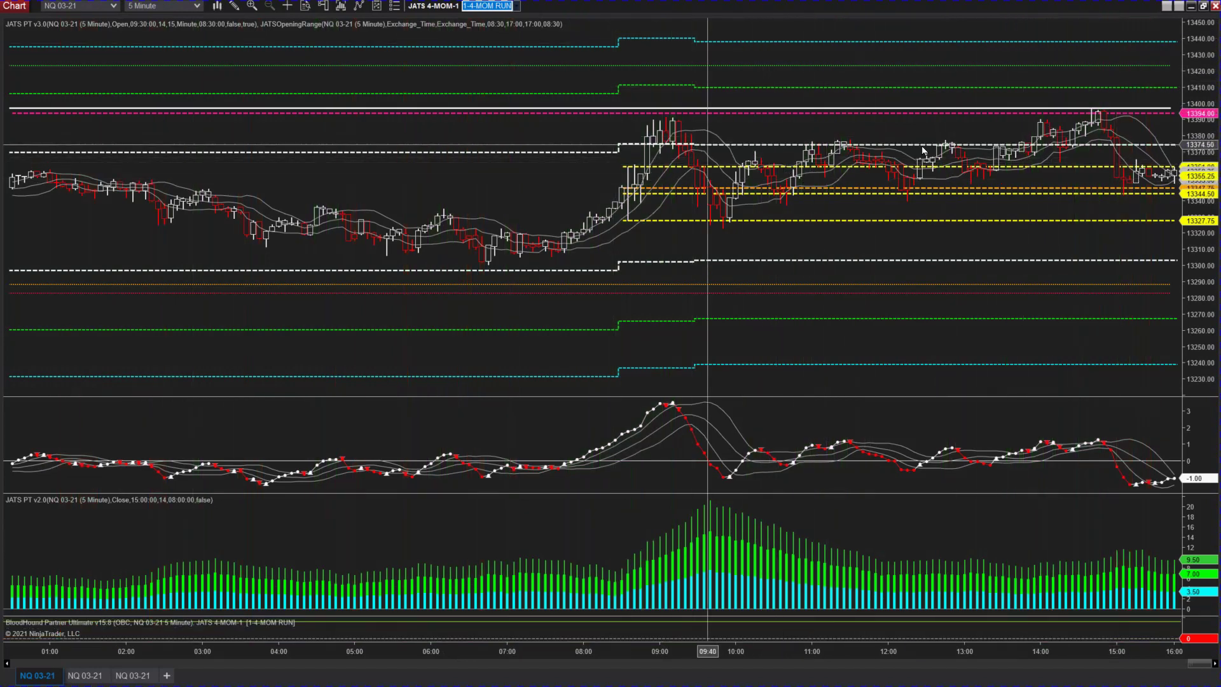
Review the 1-4-MOM RUN signals on the 5-minute chart for the sessions before January 20
{"action": "left_click_drag", "start_coordinate": [1198, 664], "coordinate": [1104, 664]}
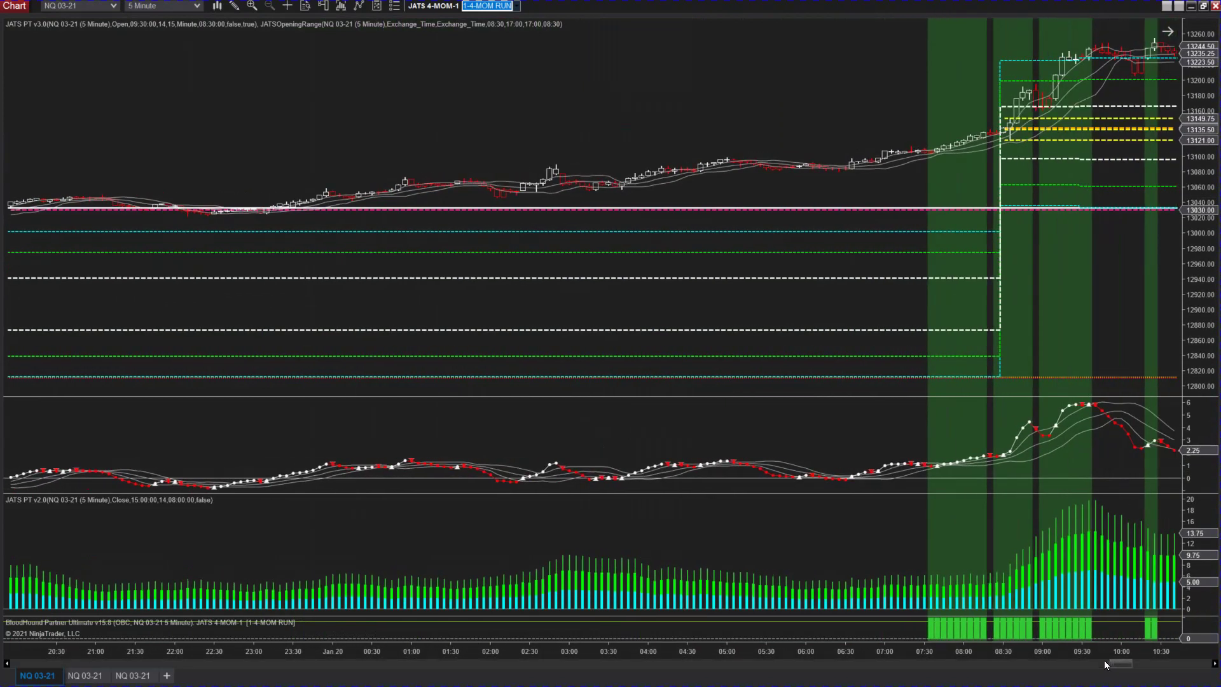
{"action": "left_click", "coordinate": [1104, 665]}
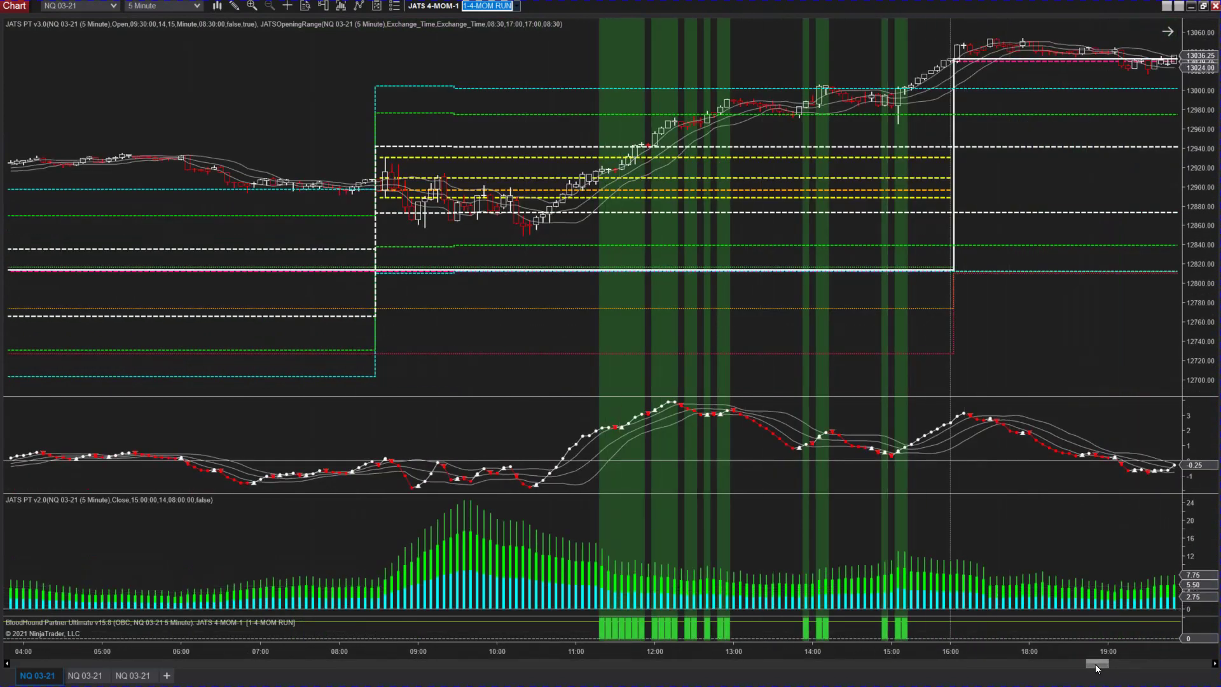
{"action": "left_click_drag", "start_coordinate": [1086, 663], "coordinate": [1002, 661]}
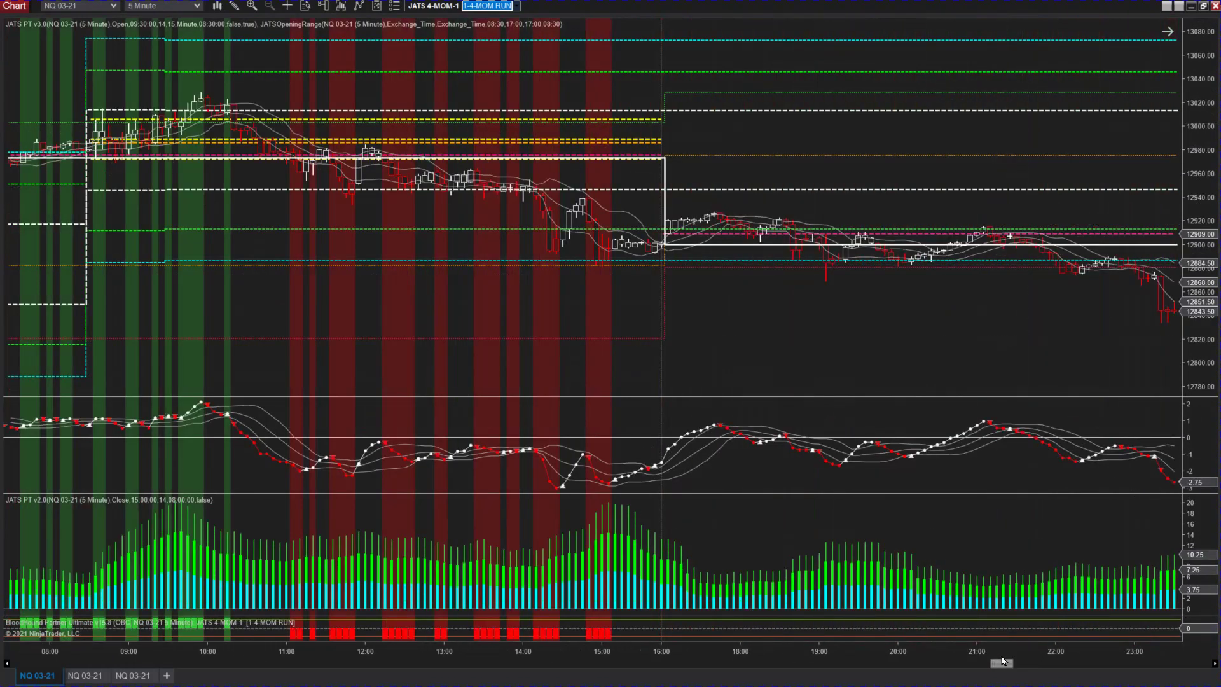